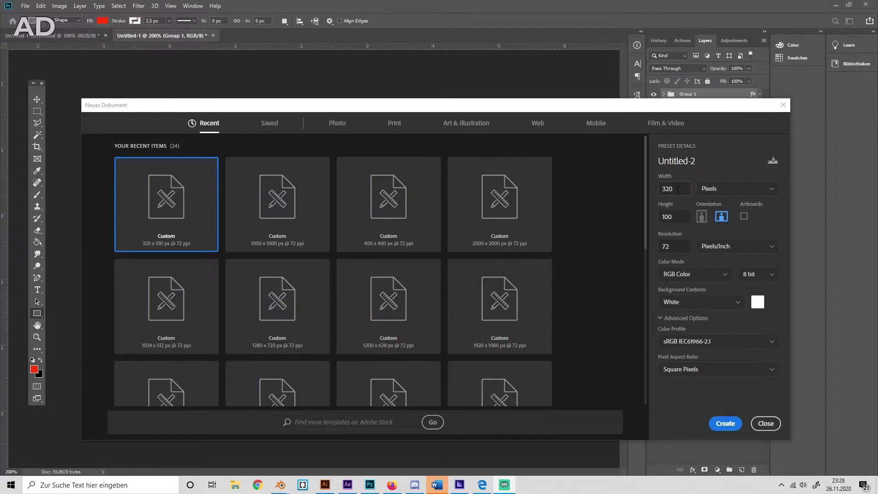
- Create the white 320 × 100 px document and add an empty Layer 1
left_click(725, 424)
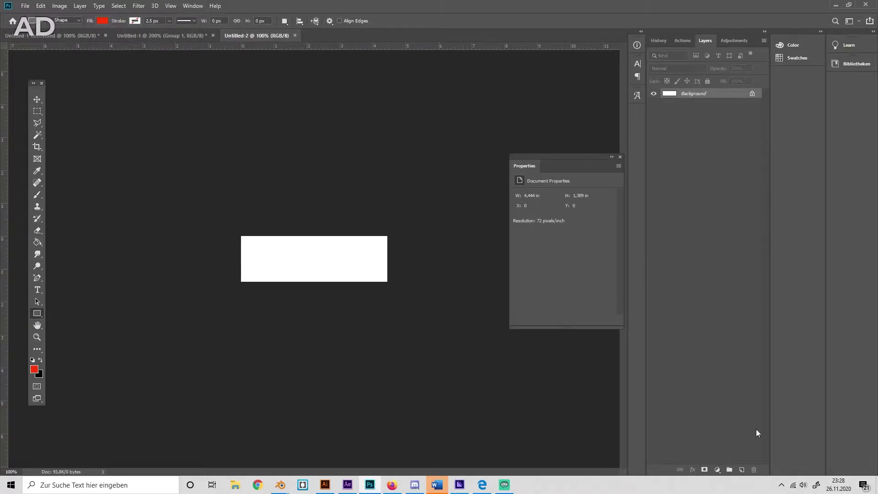
left_click(742, 469)
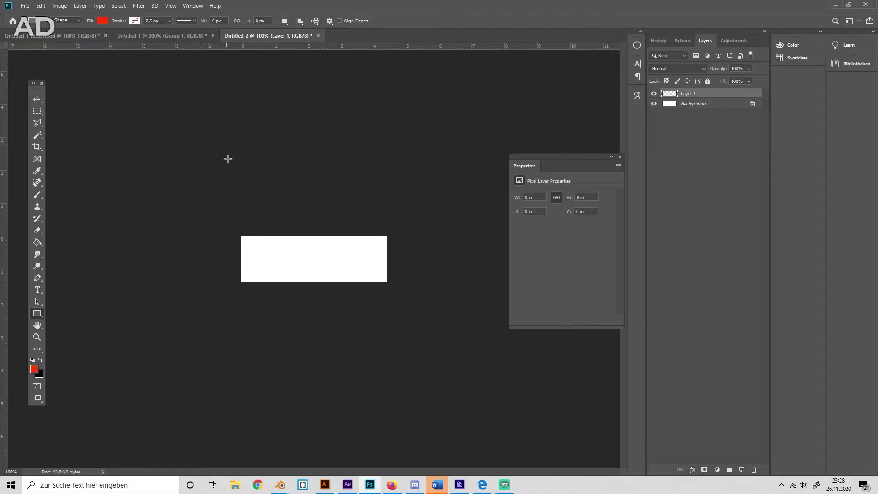
- Draw a rectangle and stretch it to cover the whole canvas
left_click_drag(247, 242, 383, 277)
key("ctrl+t")
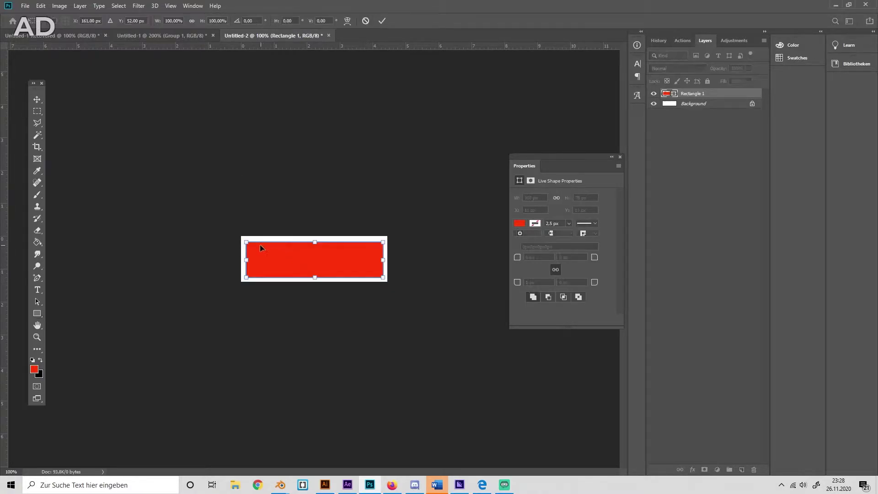
left_click_drag(245, 239, 241, 237)
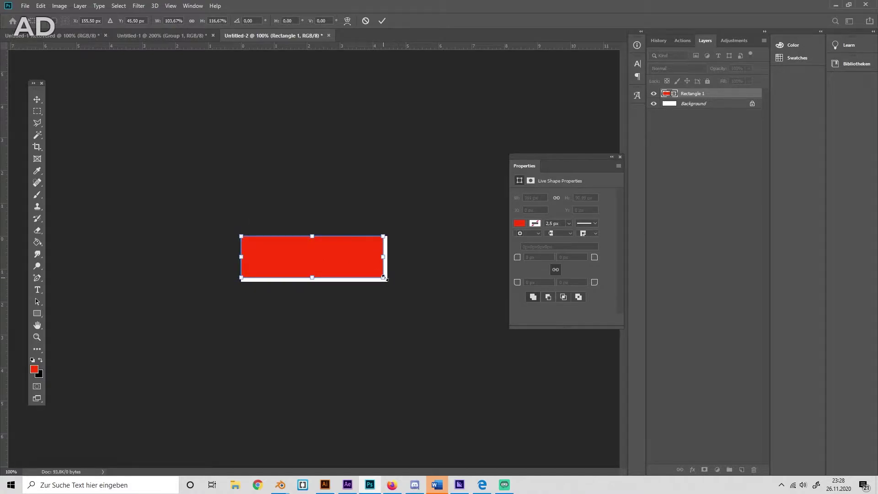
left_click_drag(384, 277, 387, 281)
key("Return")
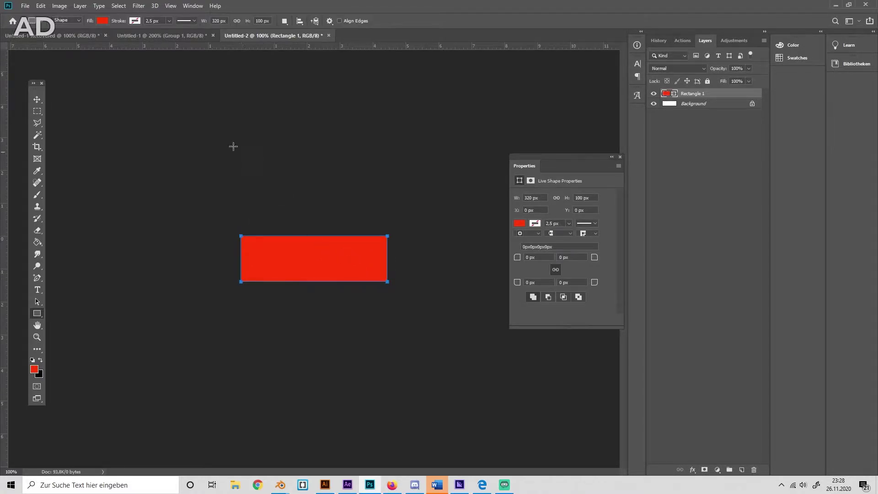
- Give the rectangle no fill and an 8 px black stroke
left_click(105, 21)
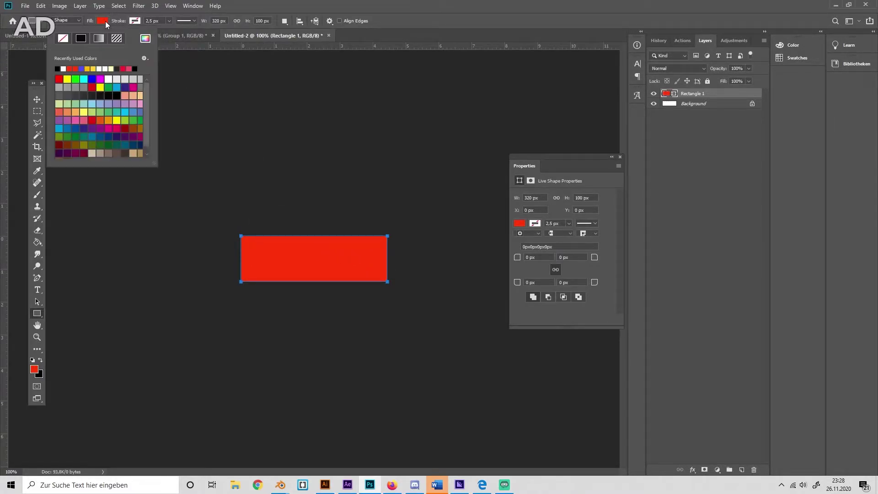
left_click(62, 40)
left_click(135, 21)
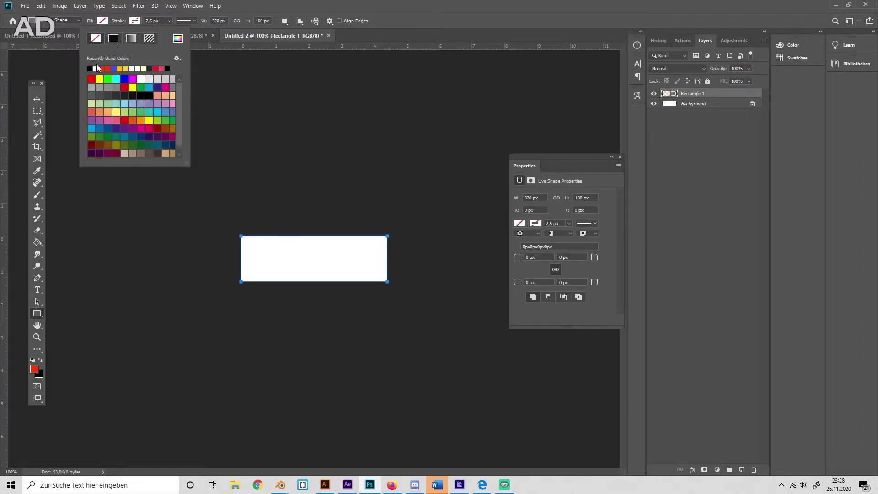
left_click(90, 69)
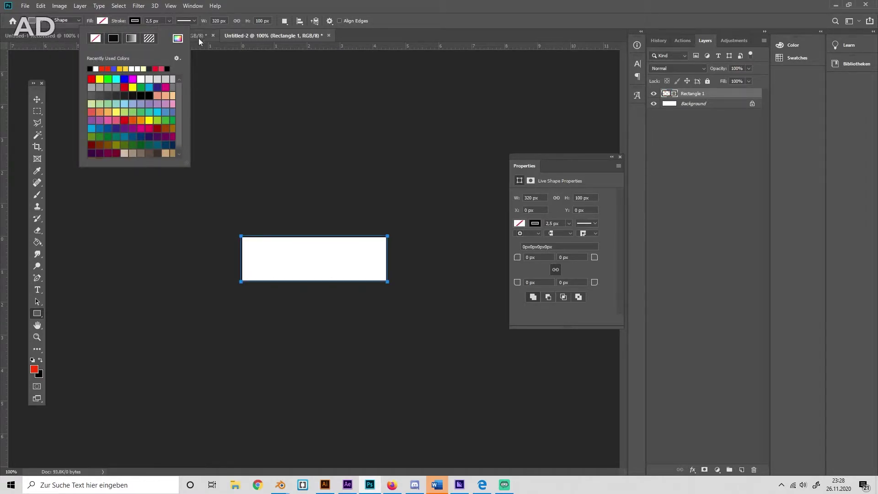
left_click(169, 21)
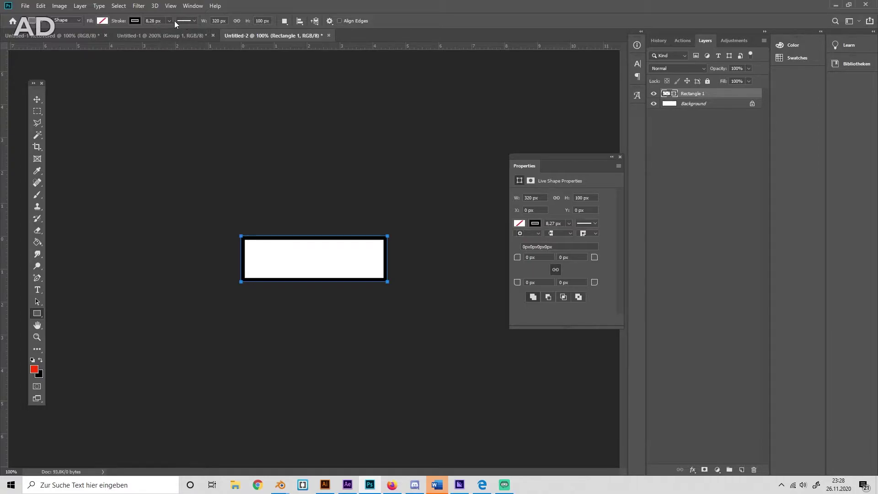
left_click(153, 21)
type("8")
key("Return")
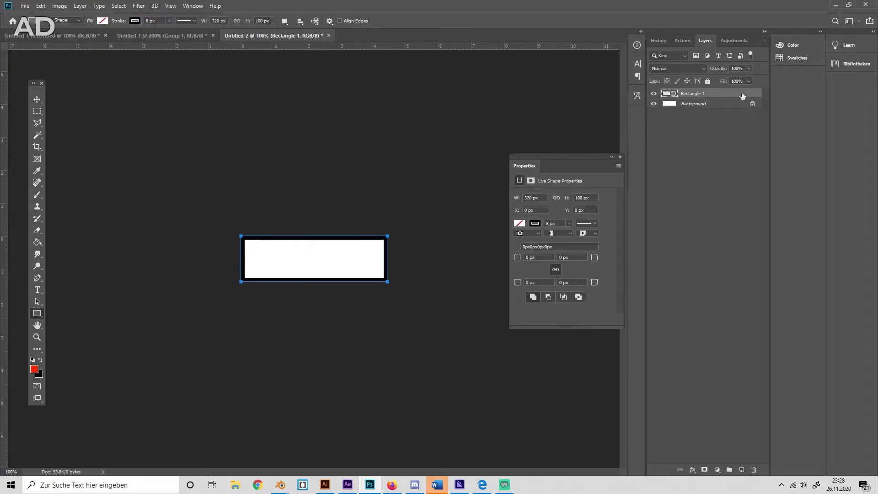
- On new layers, draw a red block over the frame's left end and a small red bar along the bottom edge
left_click(743, 469)
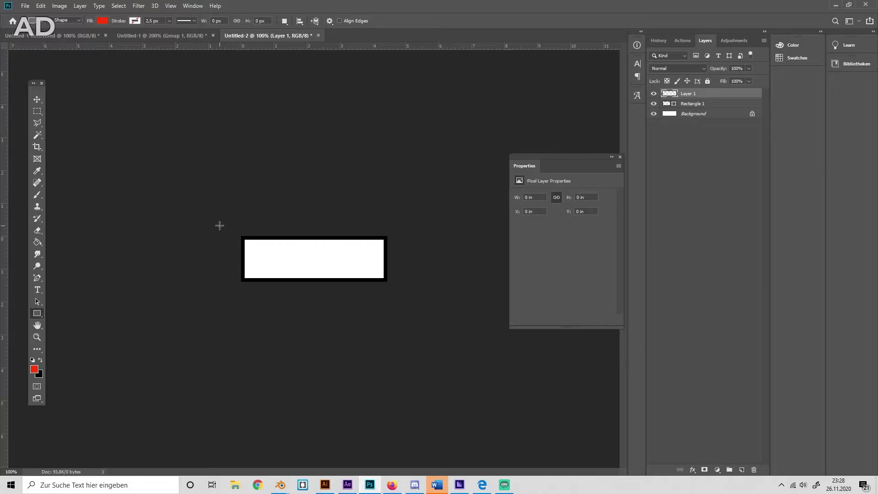
left_click_drag(220, 225, 272, 294)
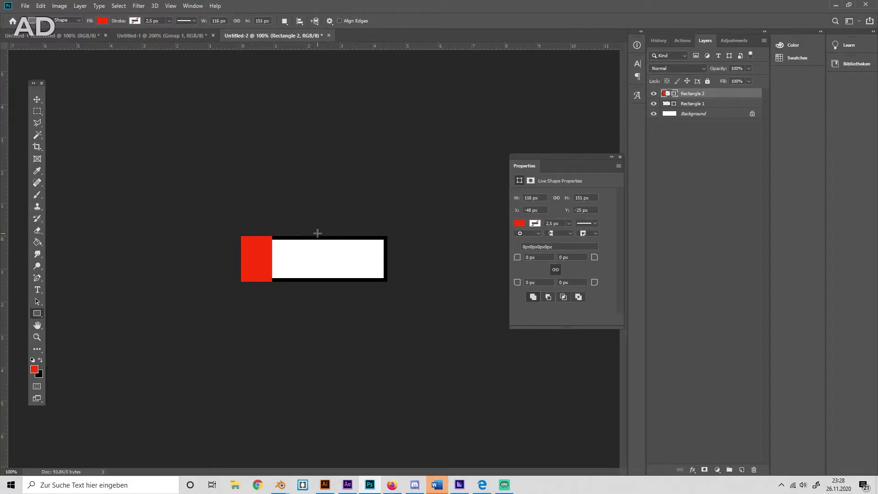
left_click(741, 469)
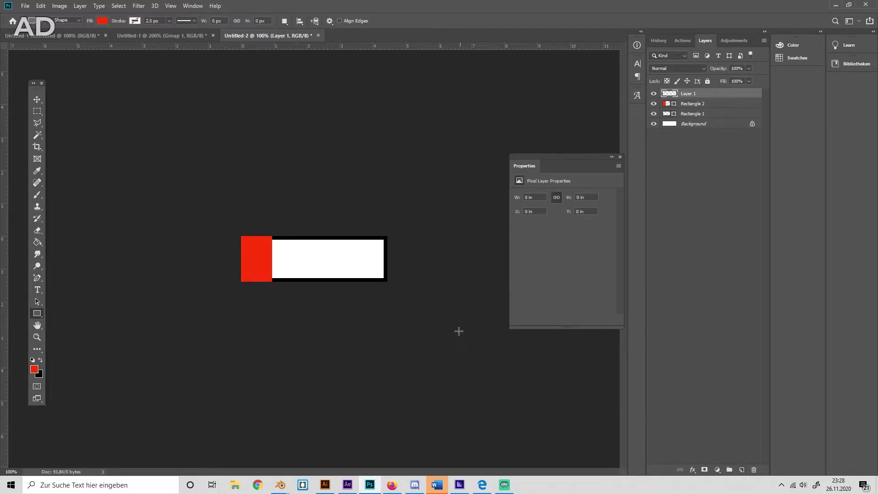
key("ctrl+plus")
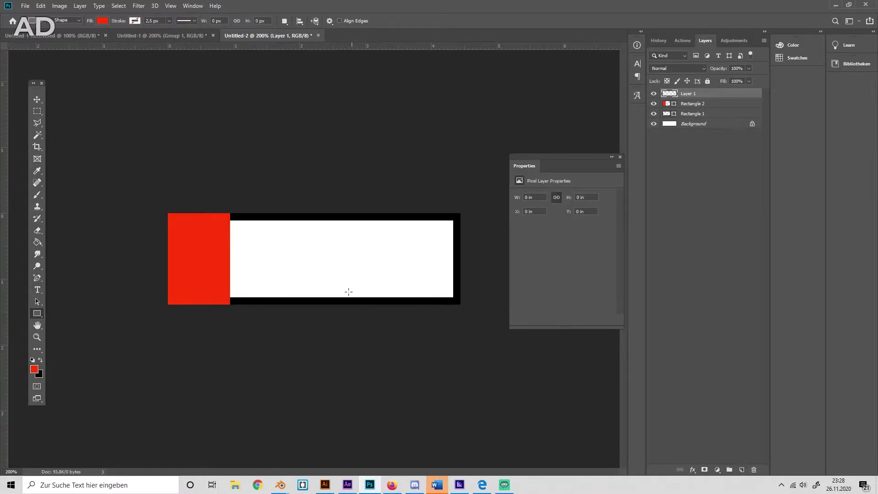
left_click_drag(342, 290, 406, 303)
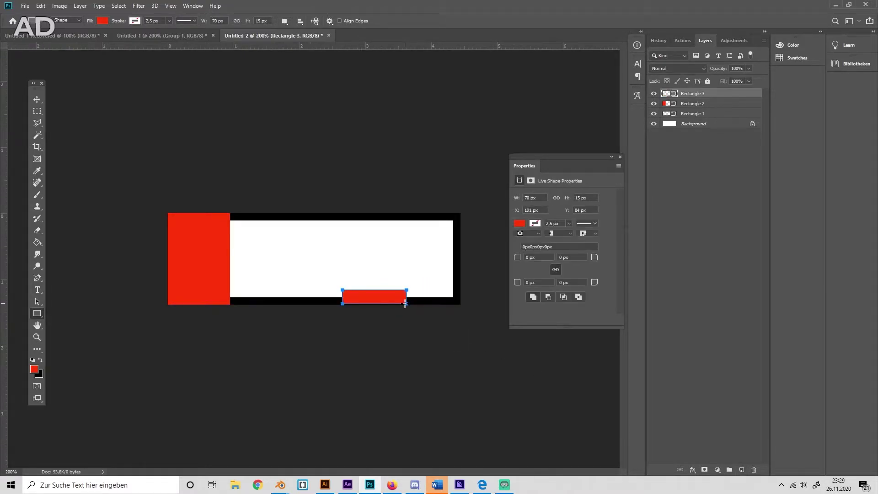
- Skew the small red bar into a parallelogram by slanting its top edge right
key("Return")
key("ctrl+t")
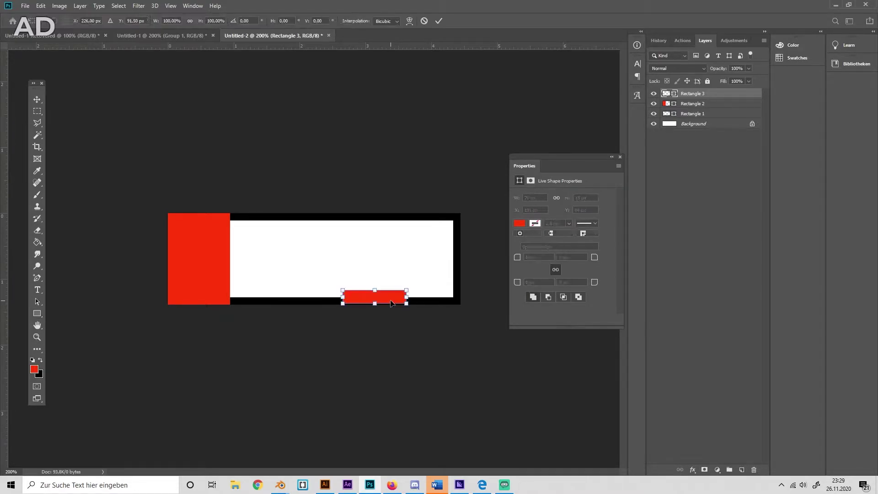
right_click(388, 301)
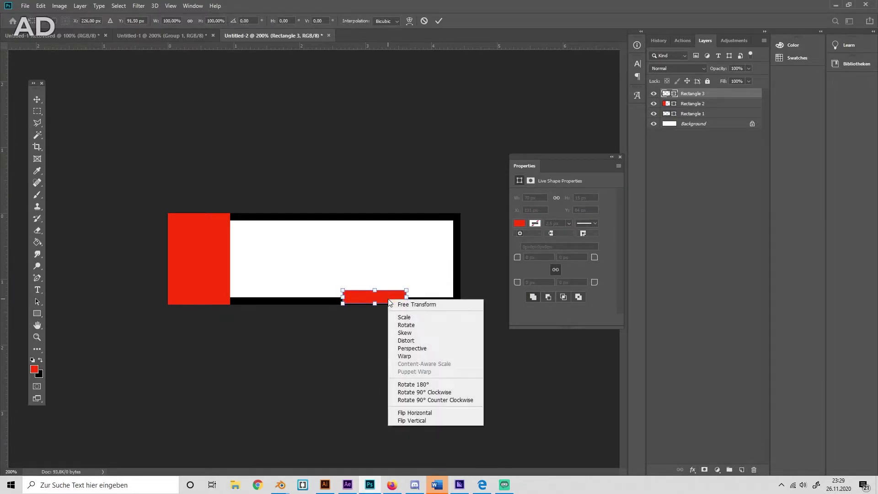
left_click(418, 345)
left_click_drag(374, 293, 378, 294)
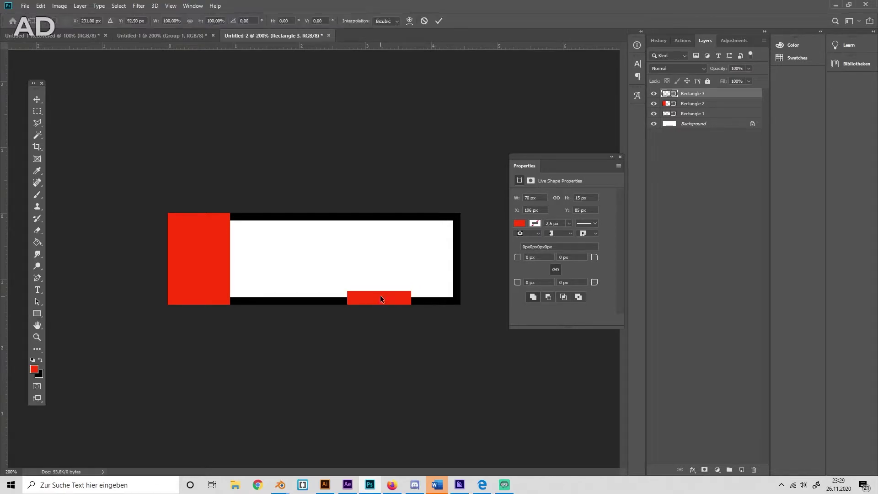
right_click(379, 293)
key("Escape")
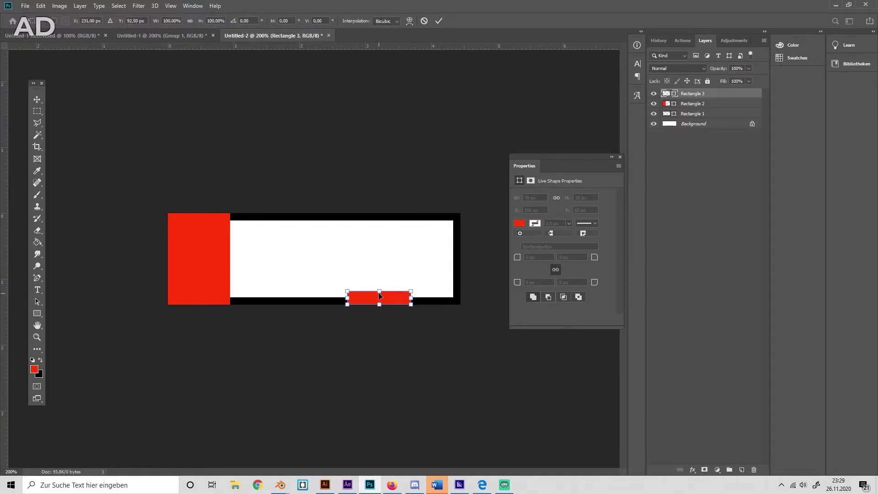
left_click_drag(380, 293, 388, 293)
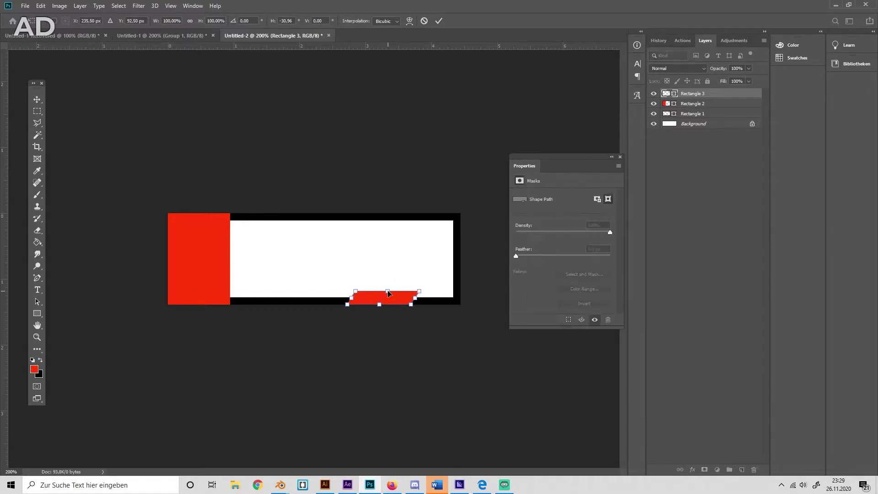
key("Return")
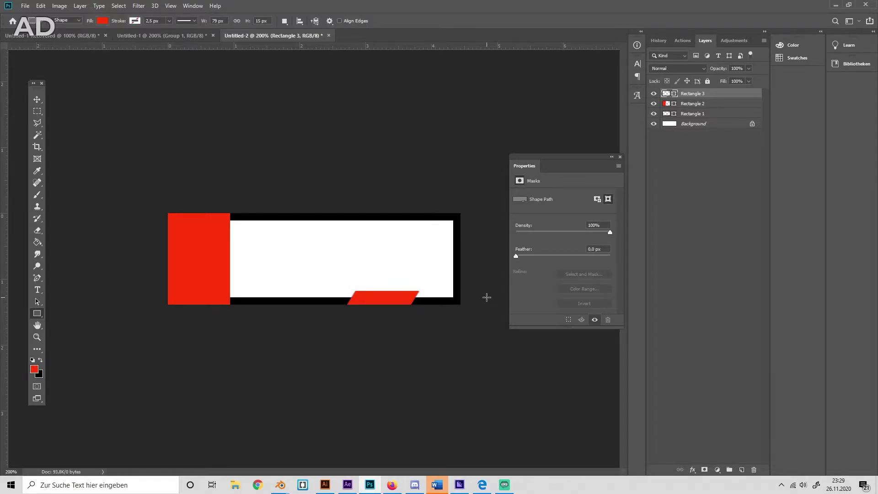
- Duplicate the slanted bar and move the copy right along the bottom edge
key("ctrl+j")
key("ctrl+t")
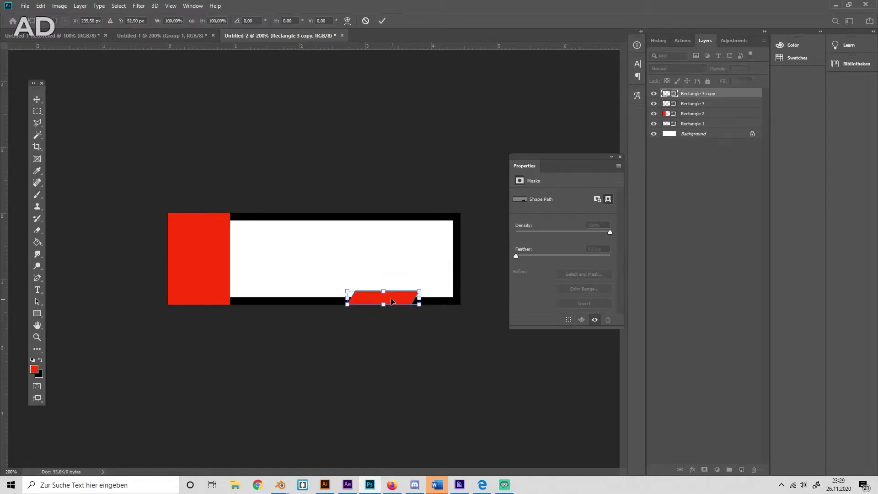
left_click_drag(368, 299, 438, 295)
- Commit the copied bar, narrow the red left block from 116 to 106 px, and select all rectangle layers
key("Return")
key("u")
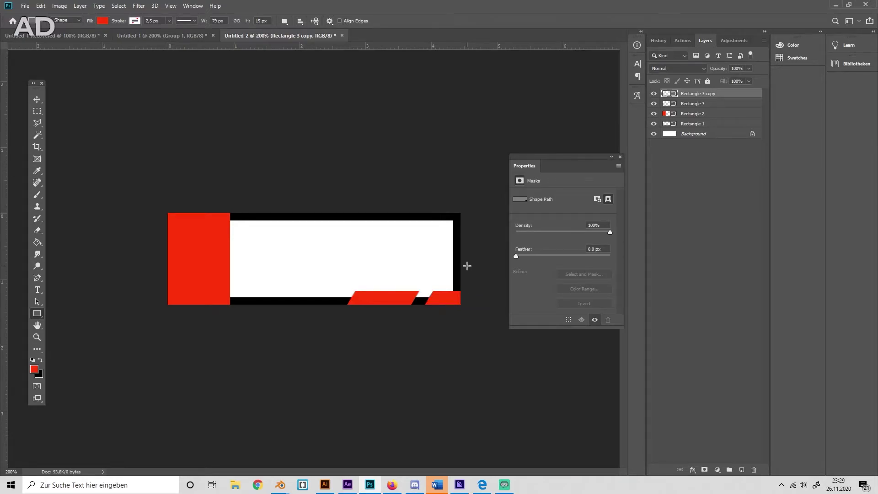
left_click(692, 116)
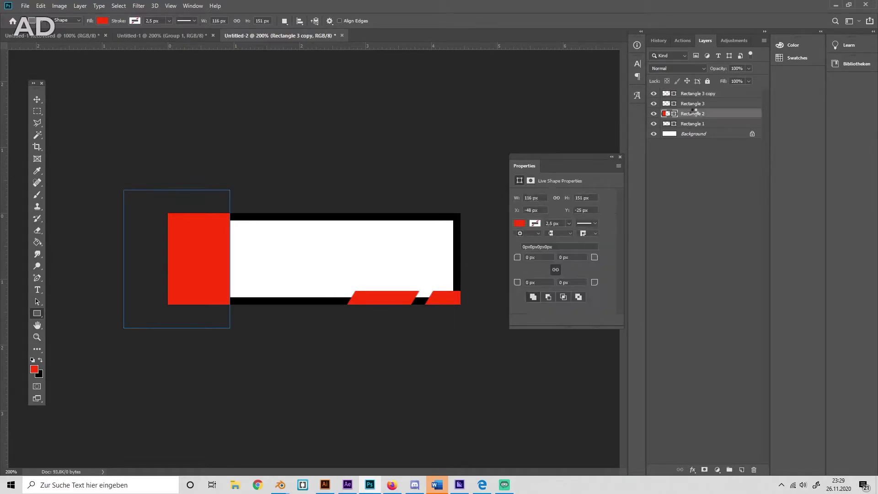
key("ctrl+t")
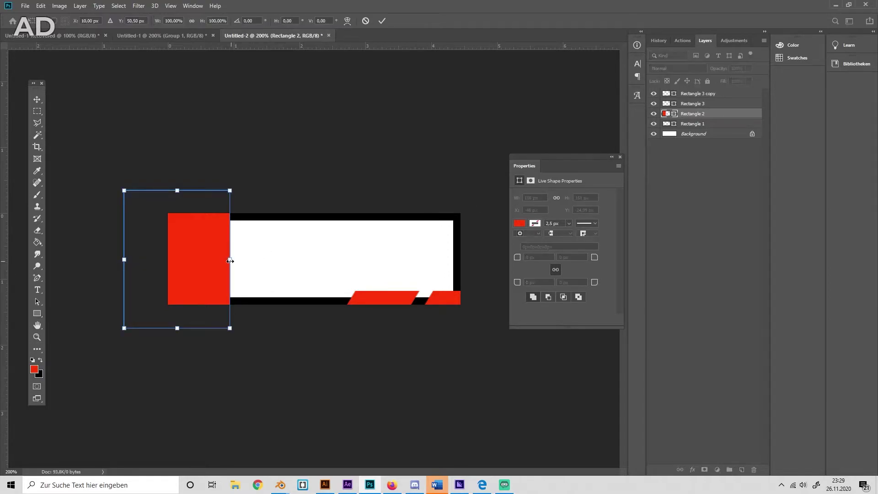
left_click_drag(229, 259, 222, 255)
key("Return")
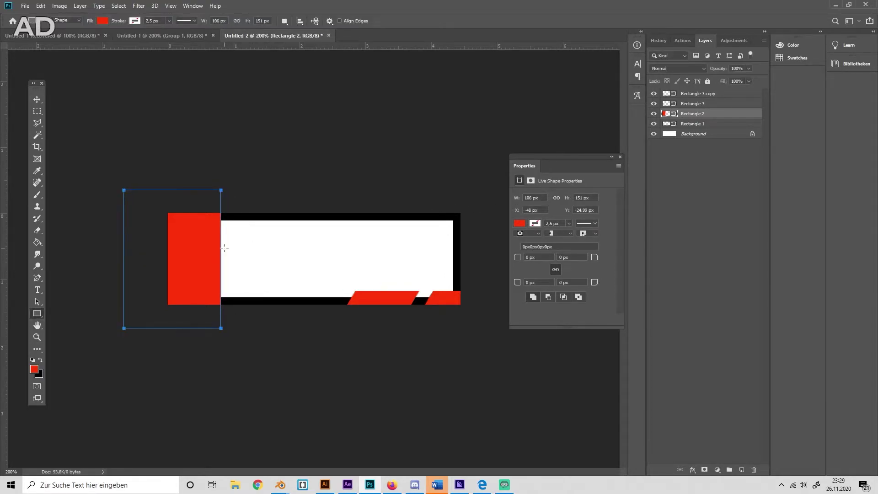
left_click(713, 93)
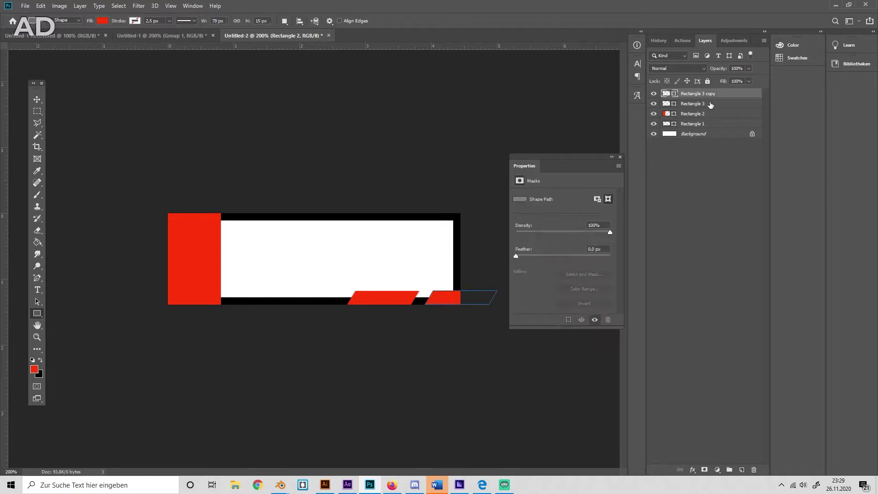
left_click(706, 123, "shift")
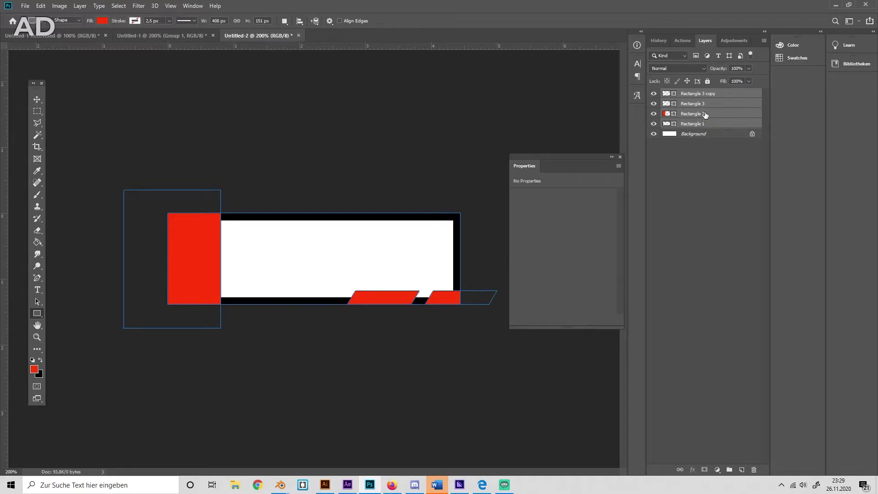
- Group the four rectangle layers into Group 1 and add a Gradient Overlay to it
key("ctrl+g")
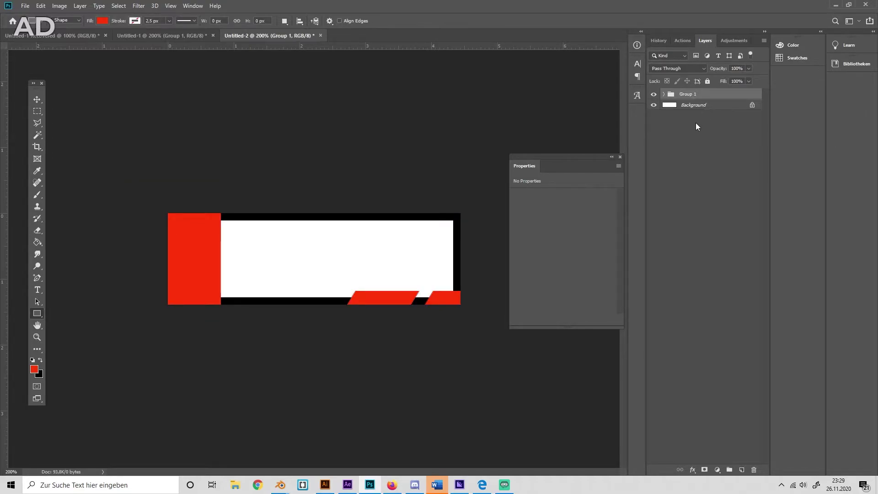
left_click(692, 470)
left_click(707, 441)
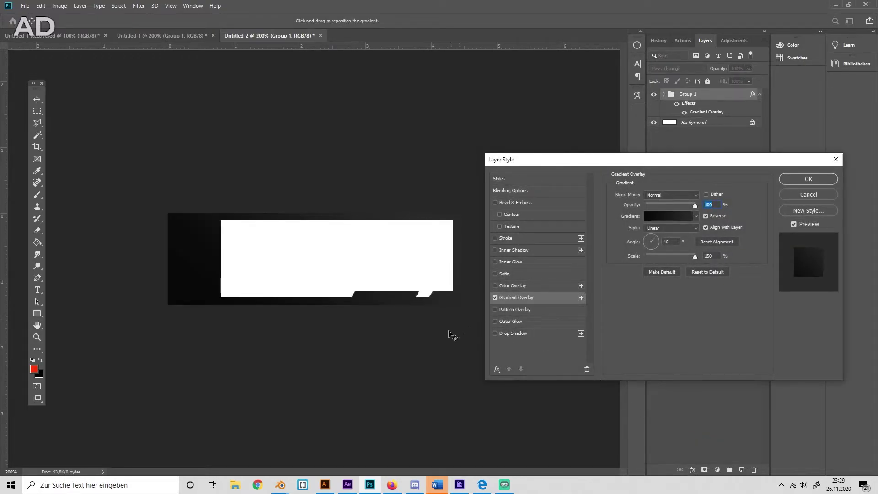
left_click(392, 484)
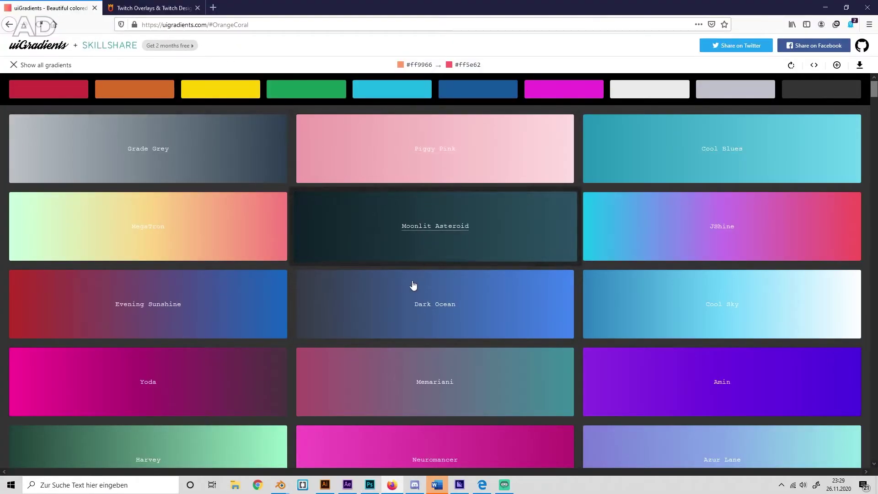
- On uiGradients, open the Cool Blues gradient (#2193b0 → #6dd5ed) and copy #2193b0
scroll(417, 284, "down", 5)
scroll(428, 304, "up", 5)
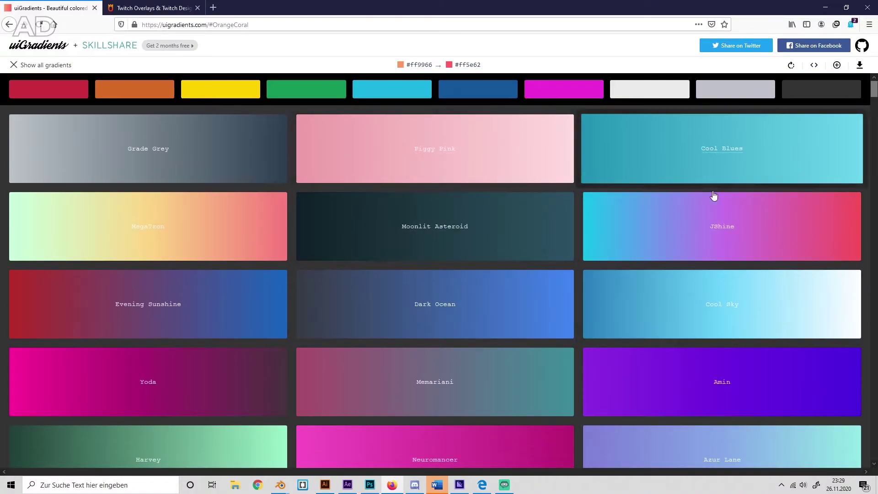
left_click(634, 150)
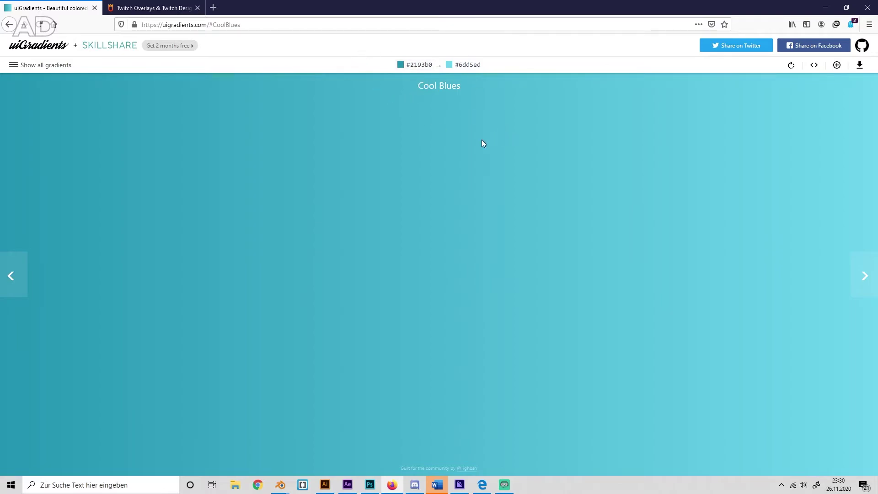
left_click(413, 70)
- Set the overlay gradient's left colour stop to #2193b0
left_click(369, 485)
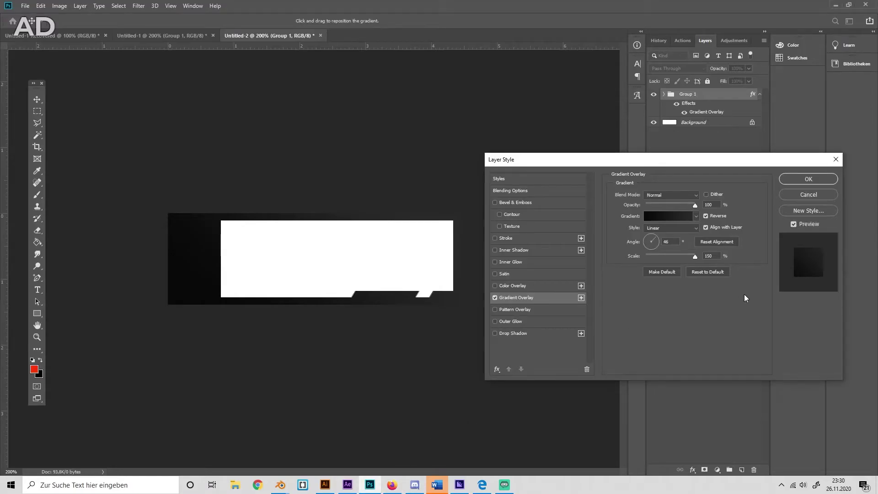
left_click(667, 219)
left_click(481, 280)
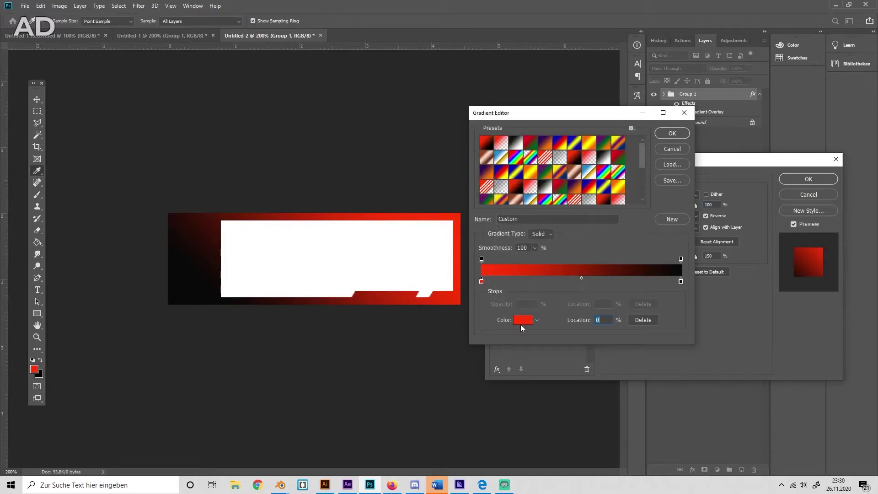
left_click(520, 324)
type("#2193b0")
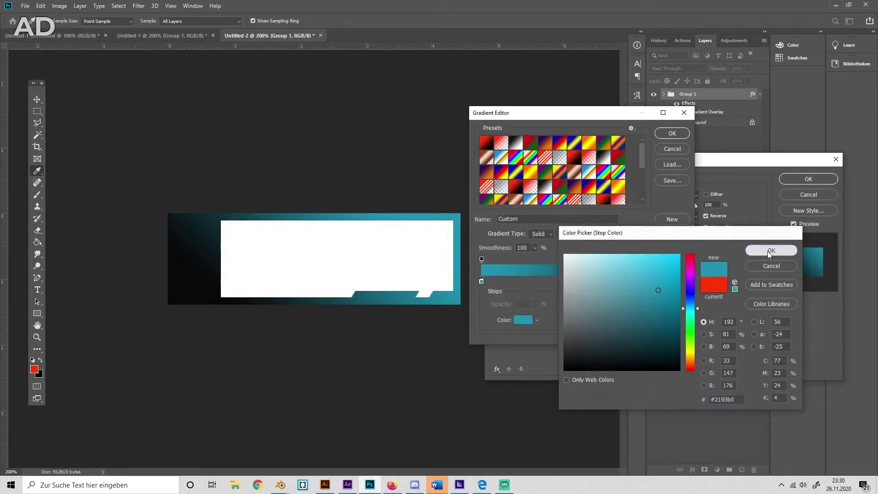
left_click(770, 251)
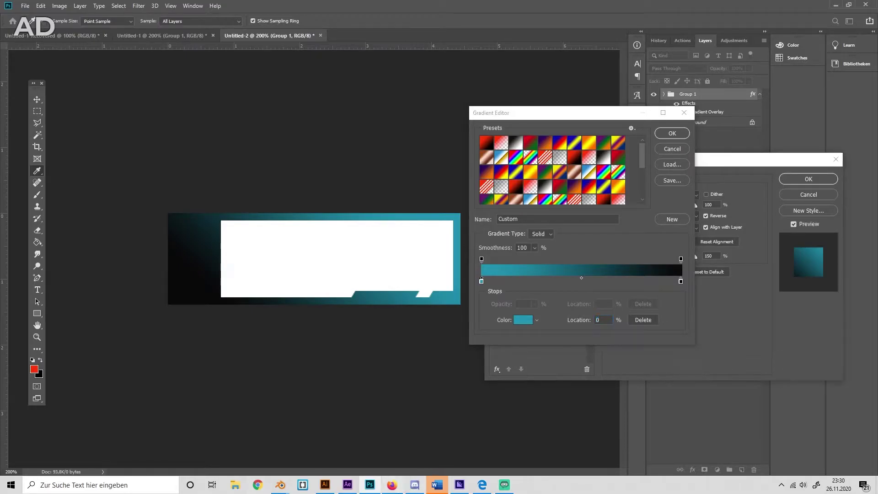
- Set the right colour stop to #6dd5ed and apply the teal gradient overlay
key("alt+Tab")
left_click(458, 64)
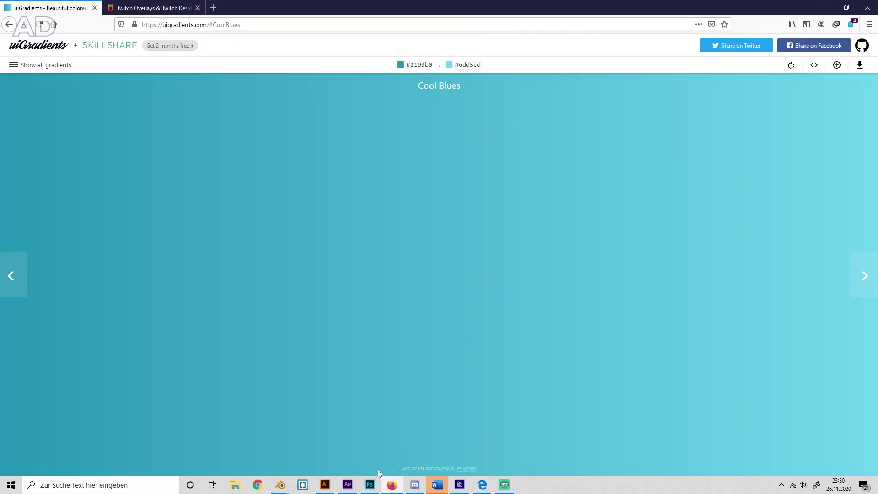
left_click(370, 485)
left_click(680, 281)
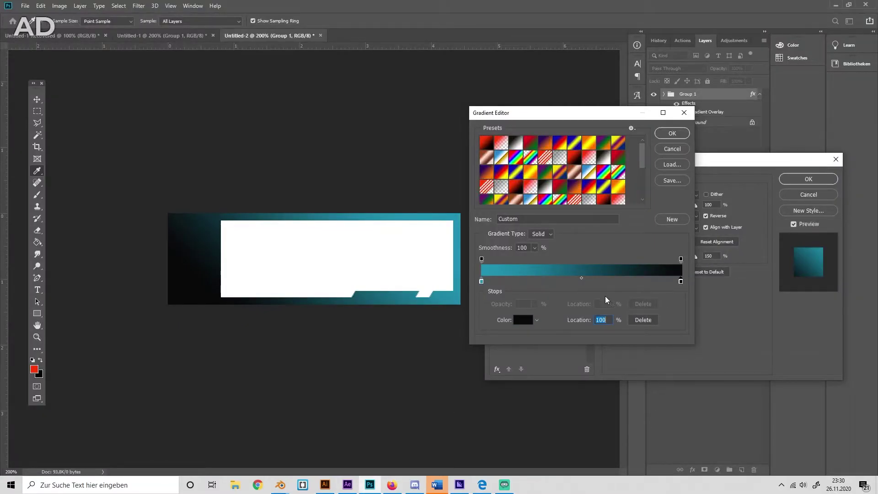
left_click(524, 320)
key("ctrl+v")
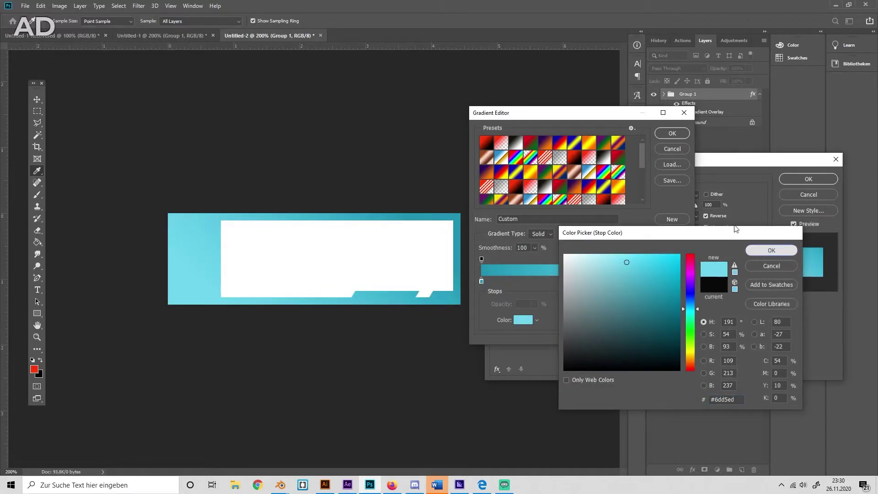
left_click(771, 250)
left_click(671, 133)
left_click(819, 178)
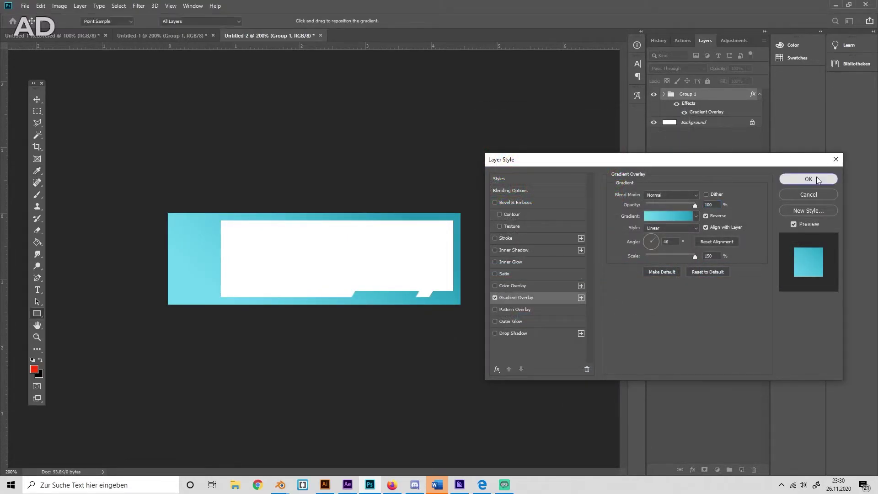
- Unlock the Background as Layer 0 and give it a #0a0a0a Color Overlay
left_click(751, 123)
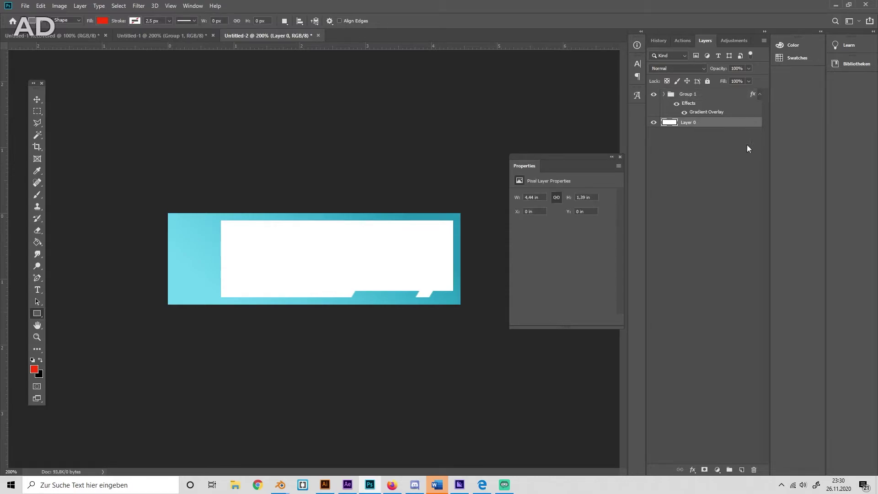
left_click(693, 469)
left_click(709, 428)
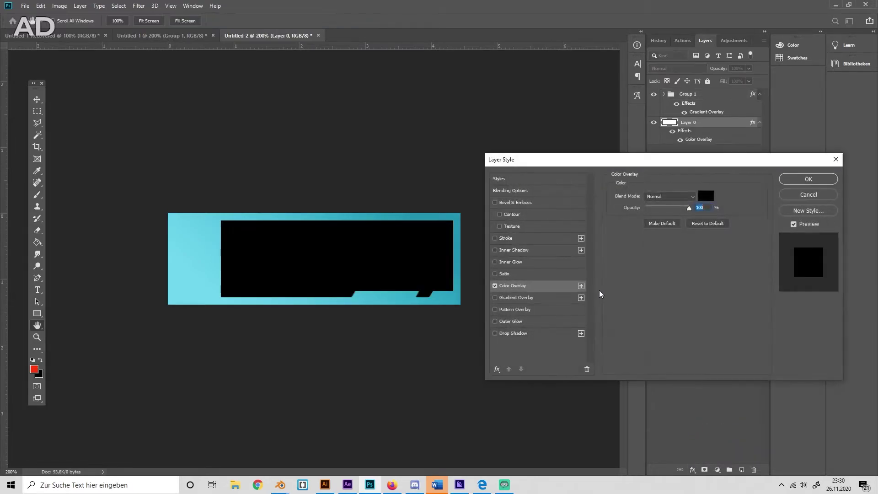
left_click(704, 196)
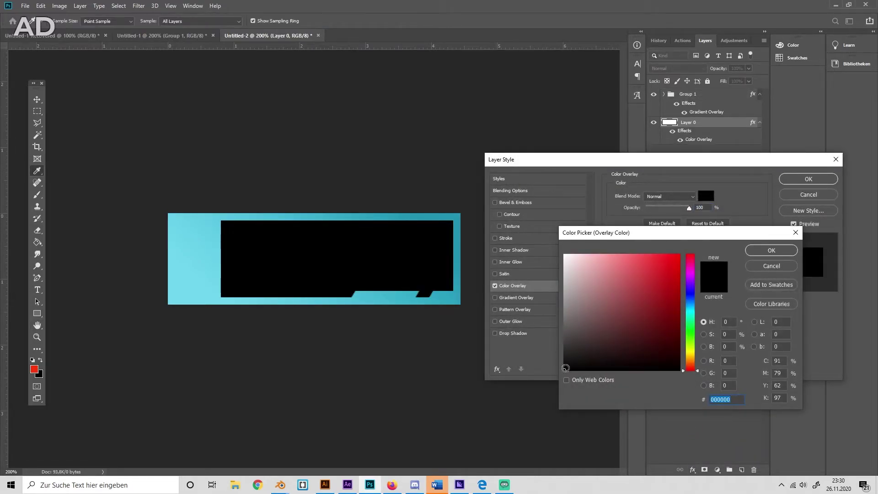
left_click(563, 366)
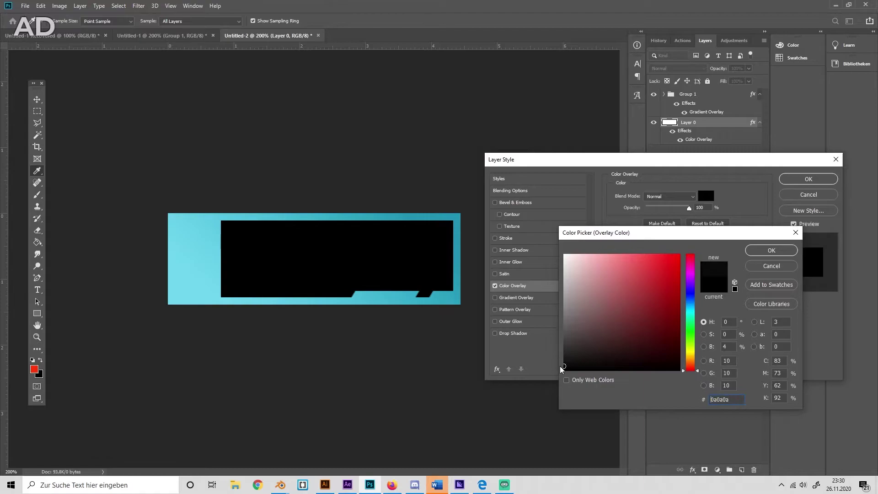
left_click(772, 251)
left_click(815, 182)
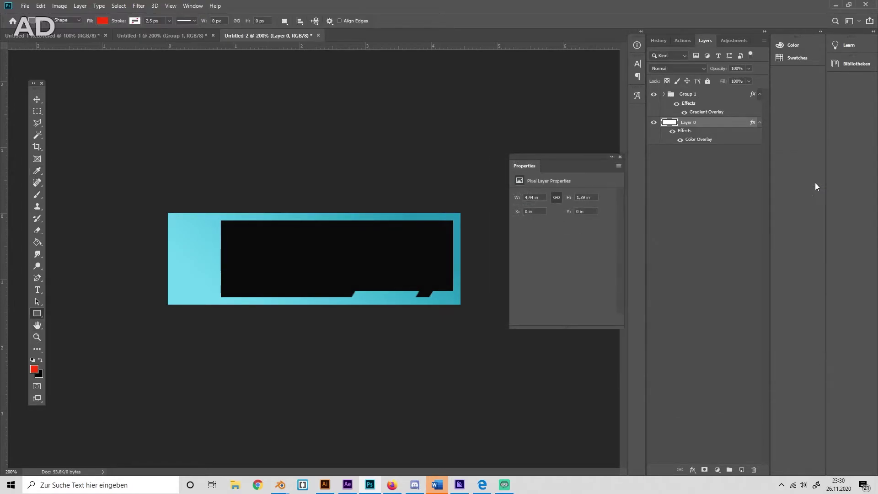
- Add the text 'ABOUT' on a new layer above Group 1
left_click(719, 99)
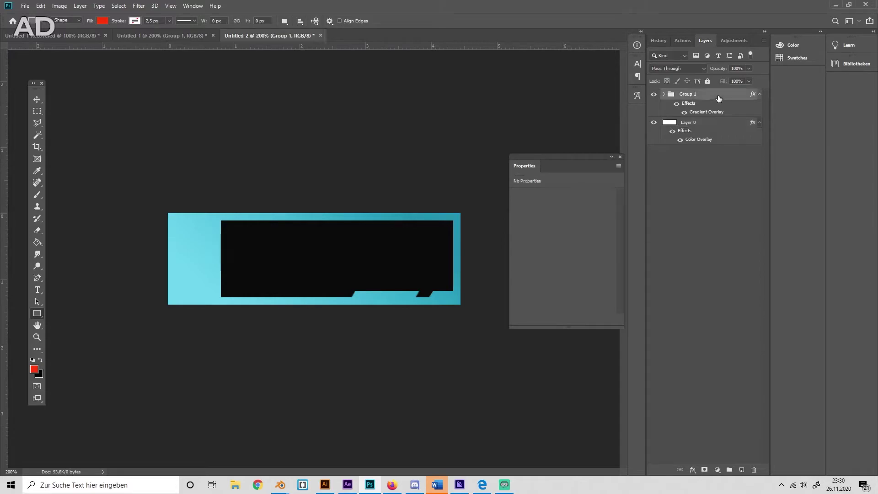
left_click(742, 470)
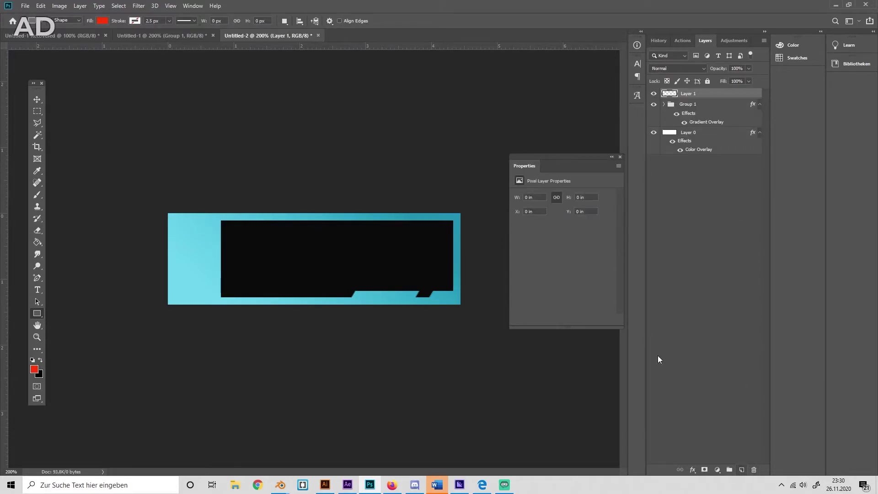
left_click(37, 291)
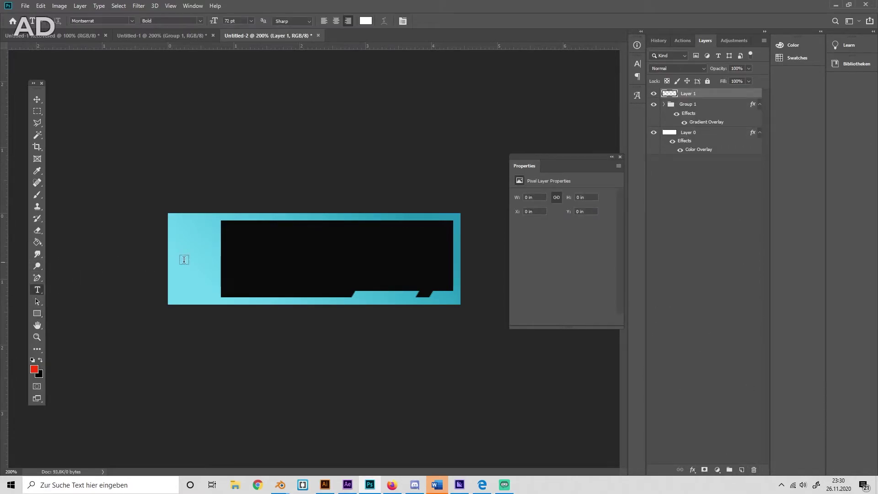
left_click(290, 261)
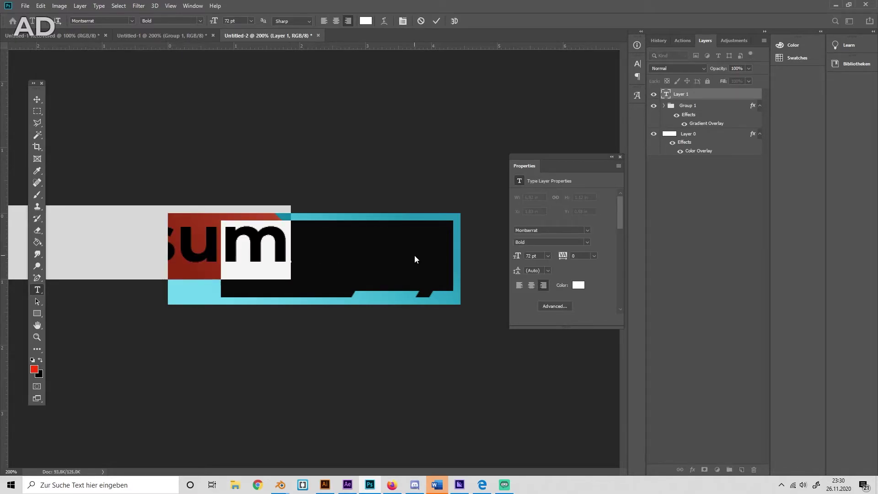
type("ABOUT")
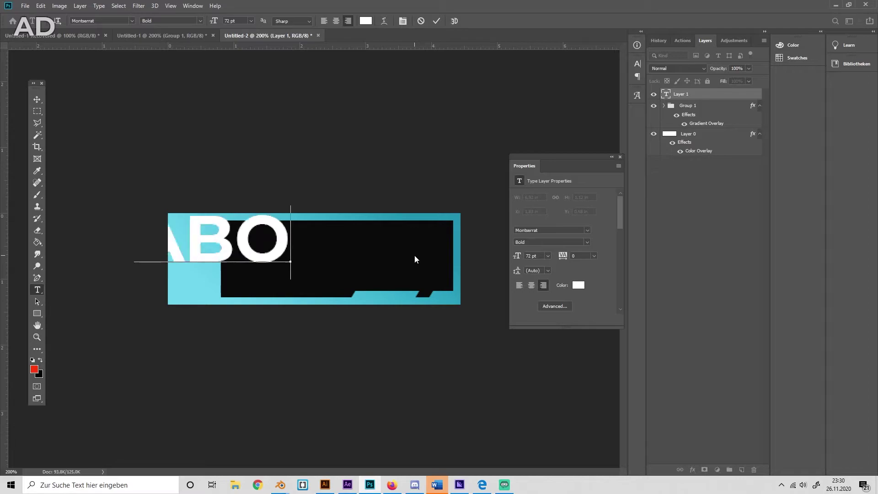
left_click(686, 93)
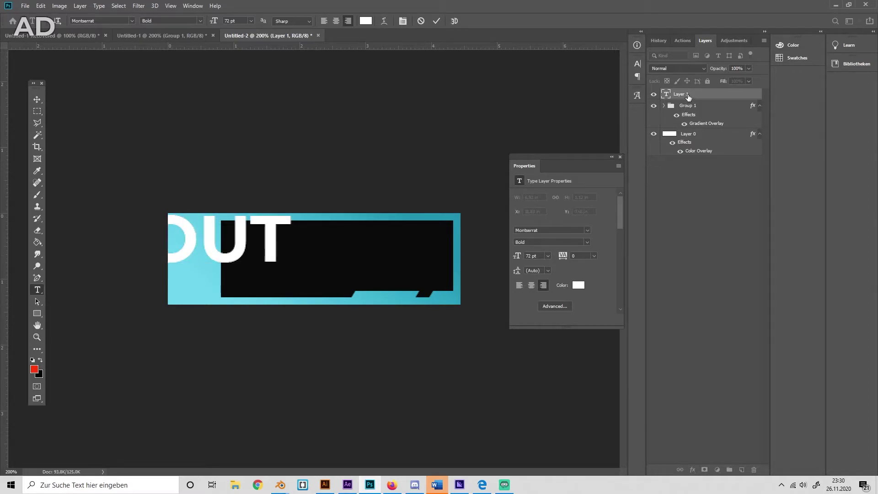
- Scale ABOUT down to about 56% (39.74 pt) and centre it in the black box
key("ctrl+t")
left_click_drag(167, 278, 375, 254)
key("Return")
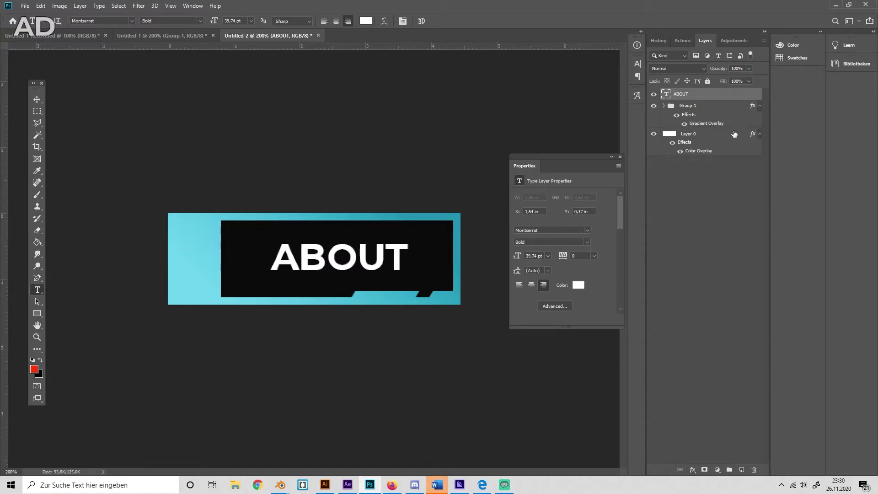
- Copy Group 1's teal gradient layer style and paste it onto the ABOUT text layer
right_click(717, 109)
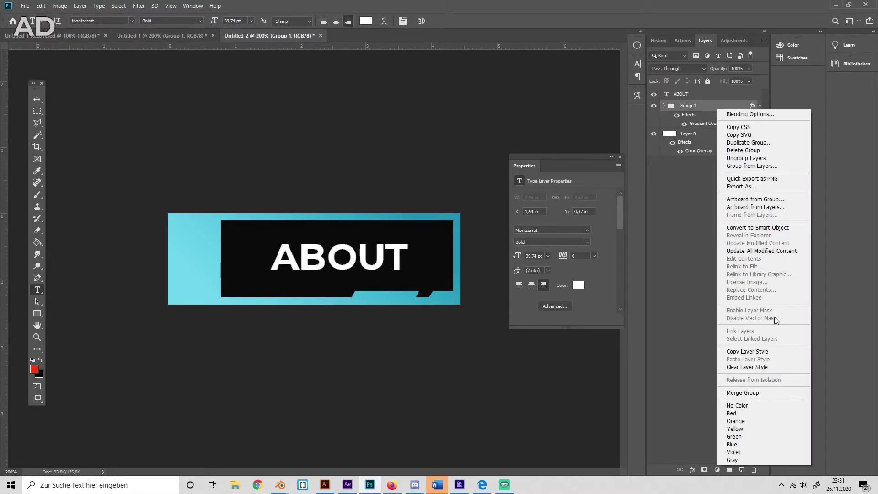
left_click(757, 352)
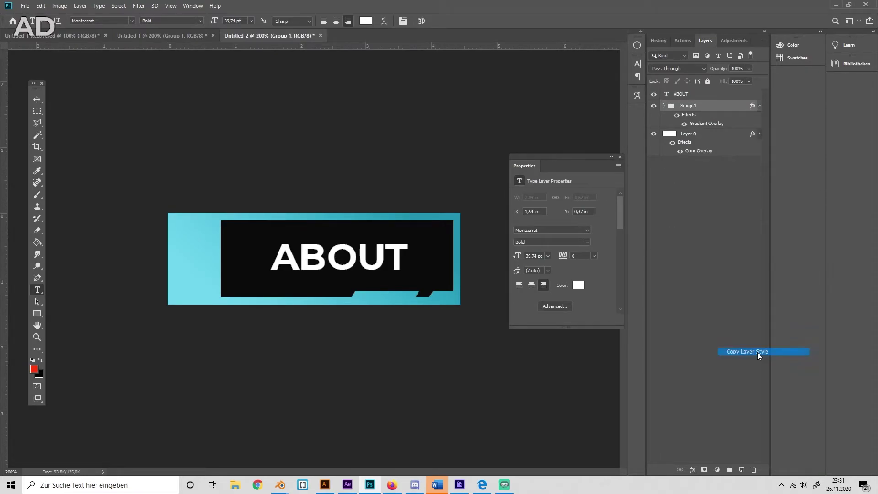
left_click(703, 94)
right_click(703, 93)
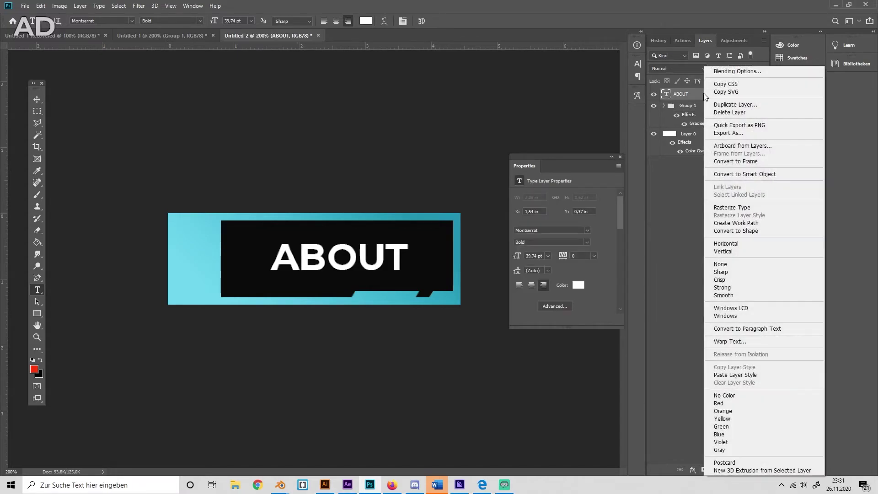
left_click(748, 375)
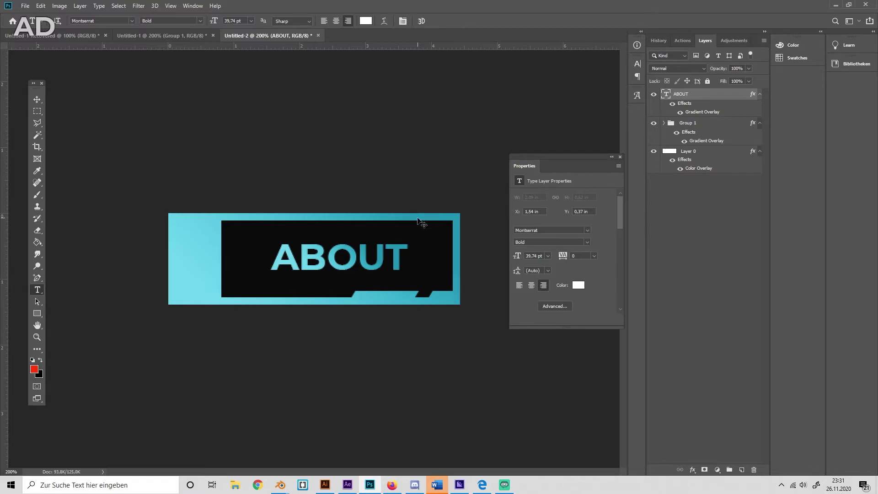
- Replace the ABOUT text with uppercase INSTA and commit the edit
key("ctrl+minus")
key("ctrl+minus")
key("ctrl+minus")
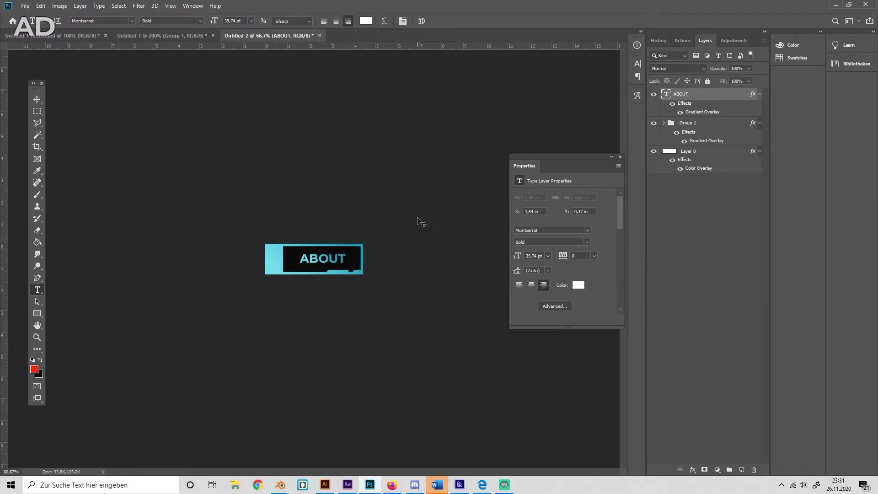
key("ctrl+plus")
key("ctrl+plus")
left_click_drag(399, 274, 202, 269)
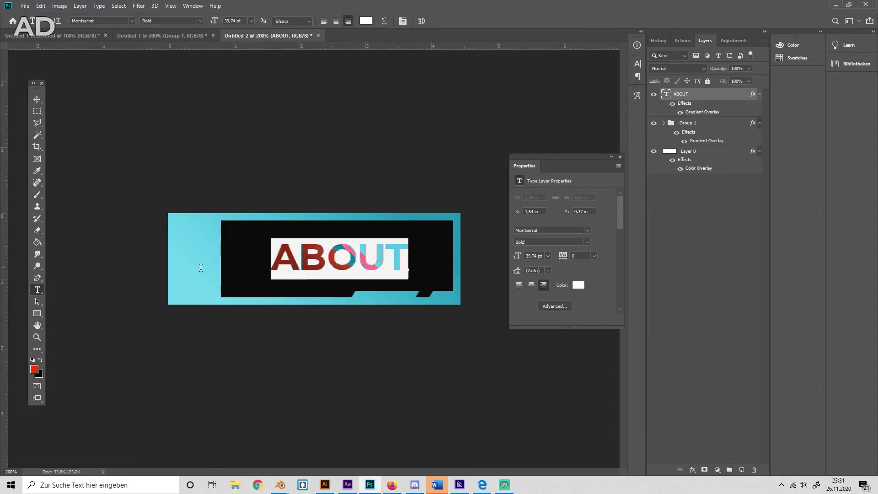
type("insta")
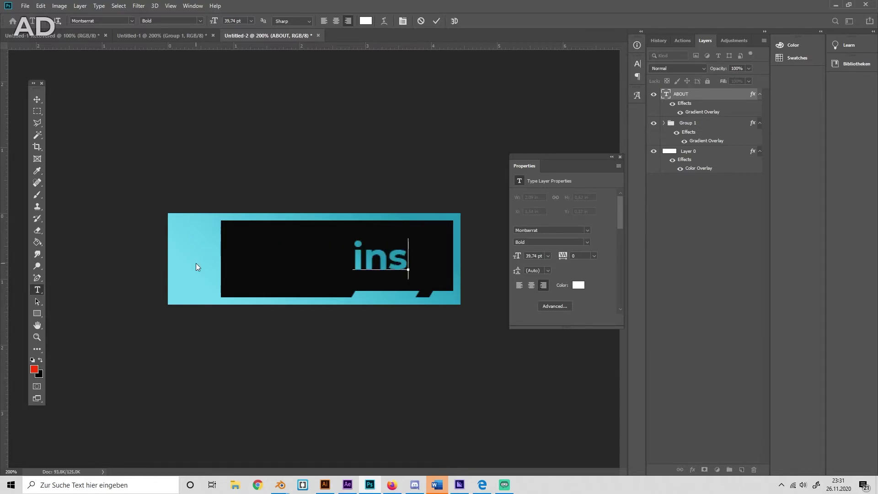
key("BackSpace")
key("BackSpace")
key("BackSpace")
key("BackSpace")
key("BackSpace")
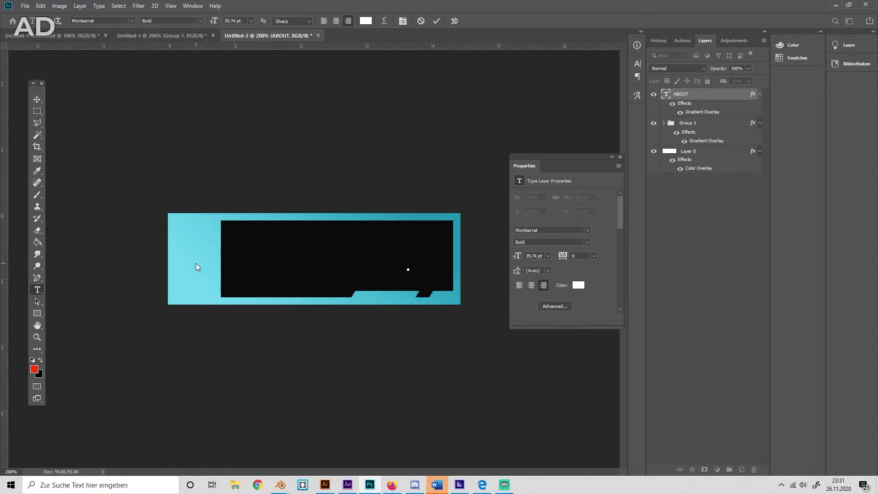
type("INSTA")
key("ctrl+Return")
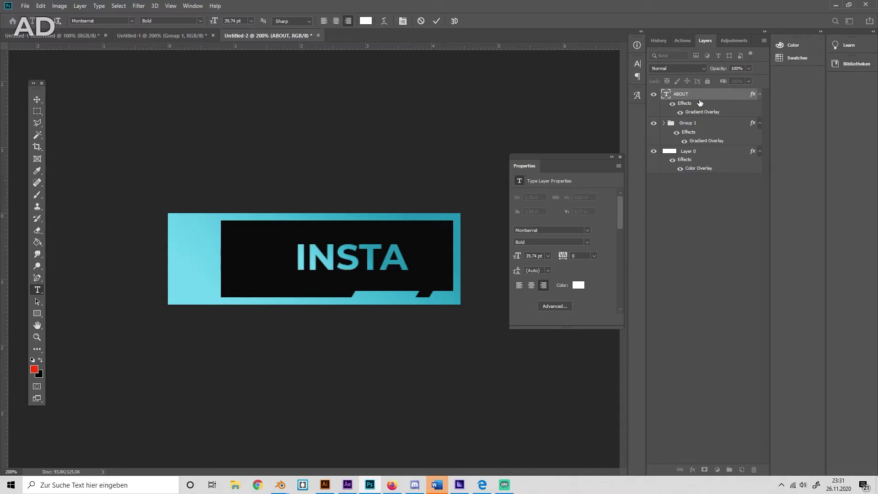
- Move INSTA left to centre it in the black box, then start exporting from the File menu
key("ctrl+t")
left_click_drag(374, 267, 363, 266)
key("Return")
left_click(25, 6)
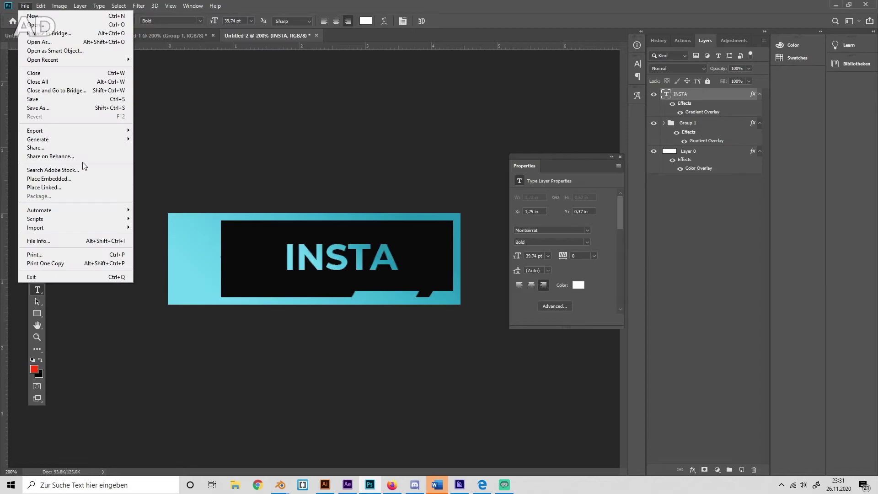
mouse_move(86, 130)
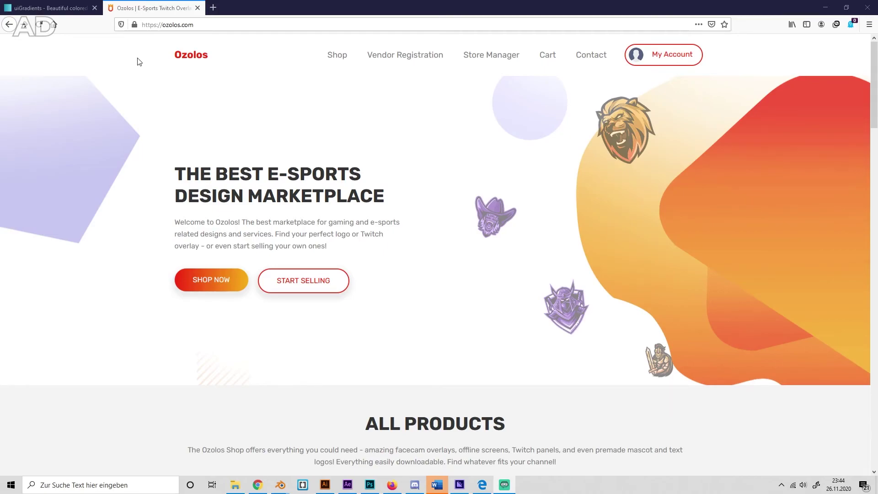
- Scroll down the Ozolos homepage to find the Twitch Overlays category
scroll(377, 319, "down", 2)
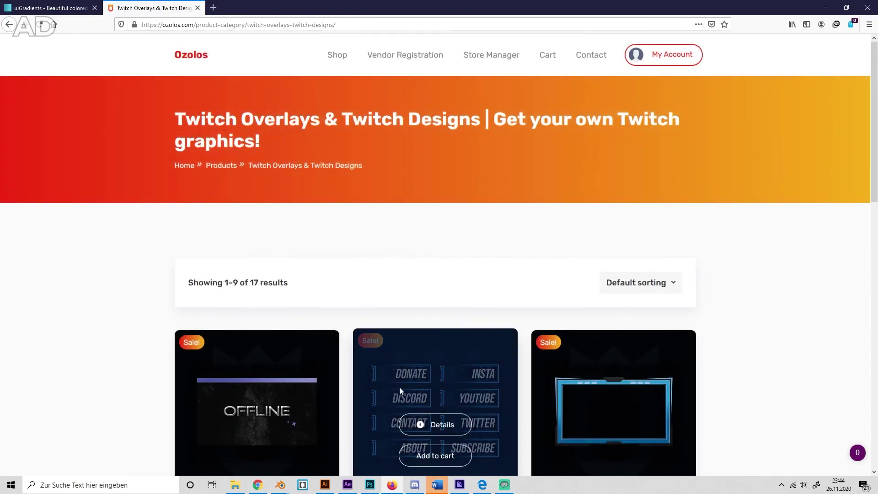
- Scroll through the Twitch designs grid and go to page 2 of the results
scroll(446, 252, "down", 3)
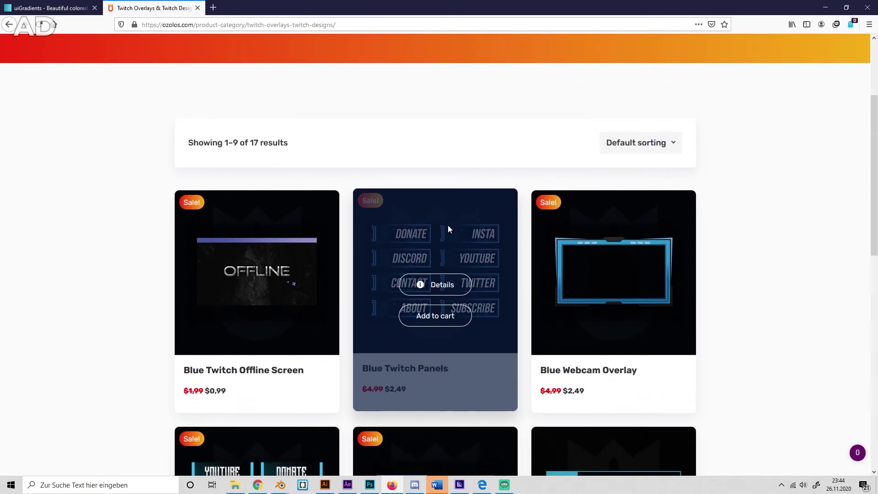
scroll(448, 229, "down", 3)
scroll(530, 393, "down", 3)
mouse_move(611, 255)
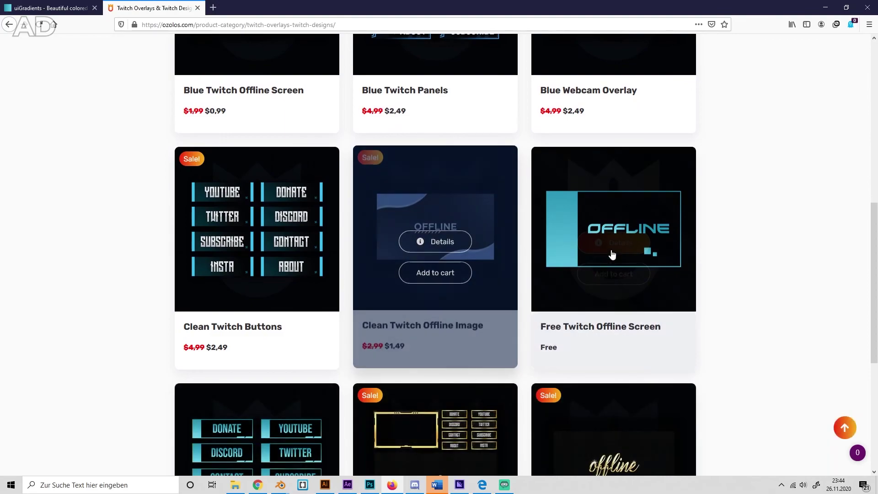
scroll(543, 268, "down", 2)
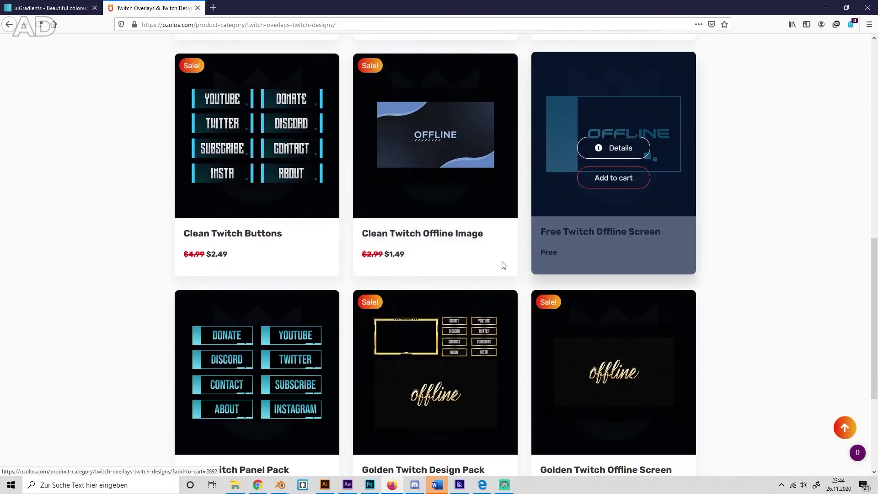
mouse_move(287, 387)
scroll(251, 307, "down", 4)
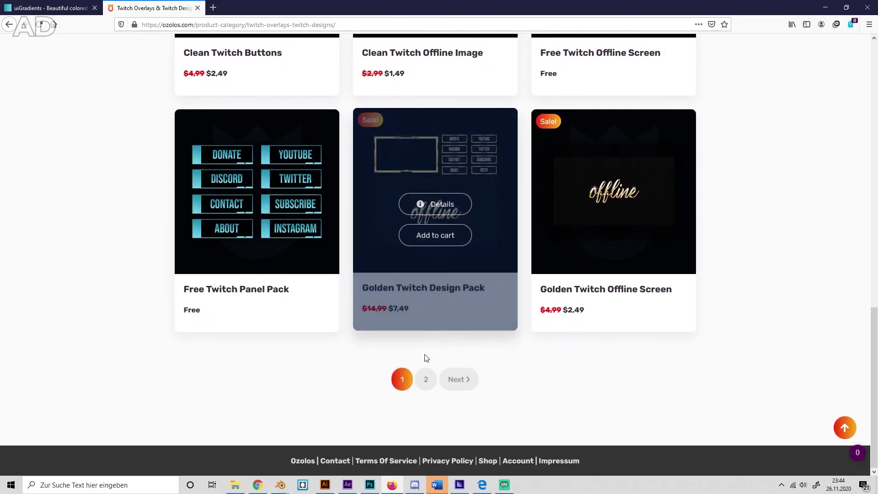
left_click(425, 383)
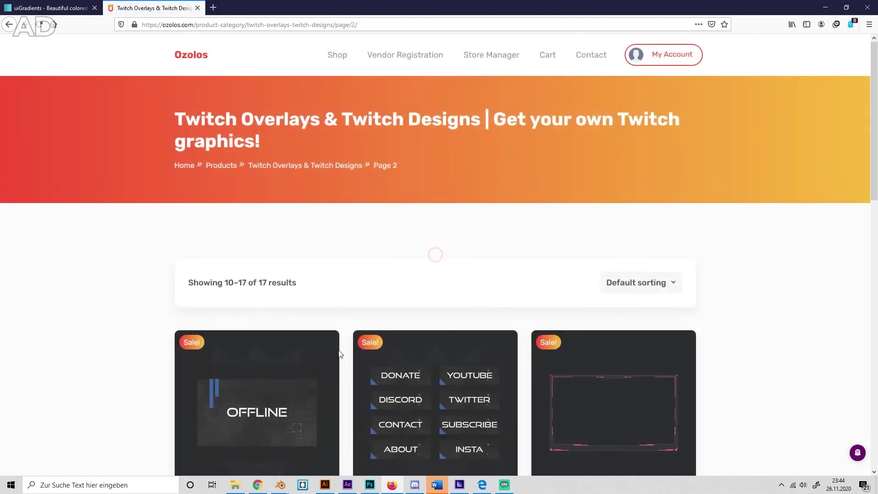
- Locate and open the Grunge Twitch Panel Package product on page 2
scroll(333, 344, "down", 3)
scroll(329, 341, "down", 3)
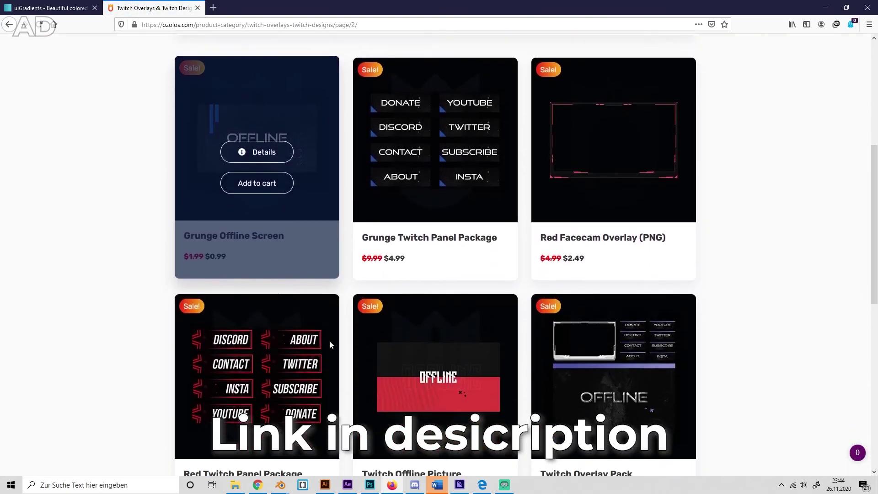
scroll(330, 341, "up", 6)
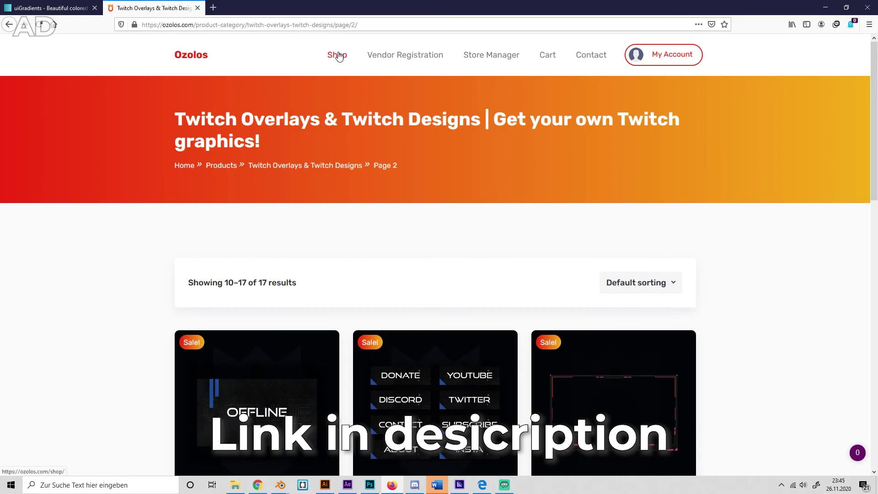
left_click(441, 407)
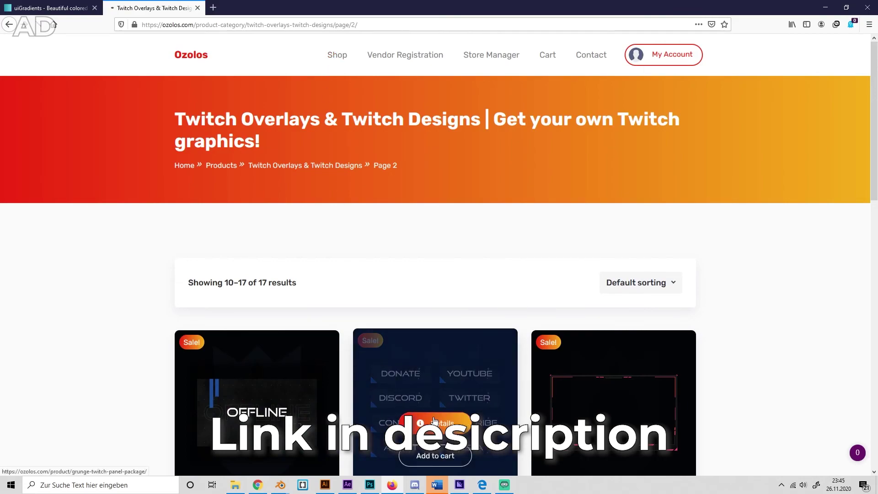